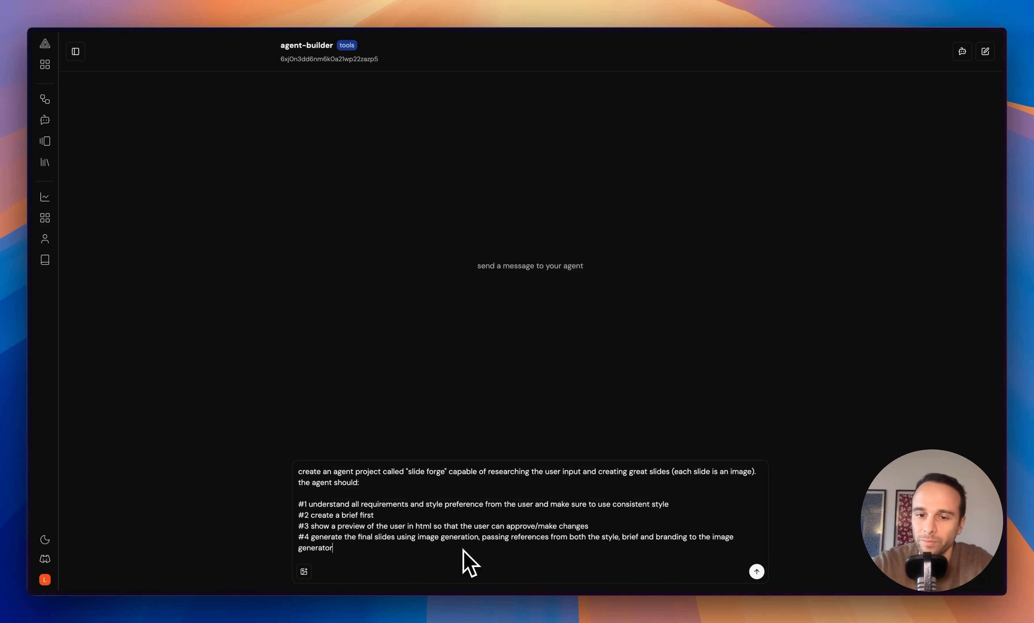
- Send the Slide Forge request and review the four-sub-agent architecture diagram and review card
key("Return")
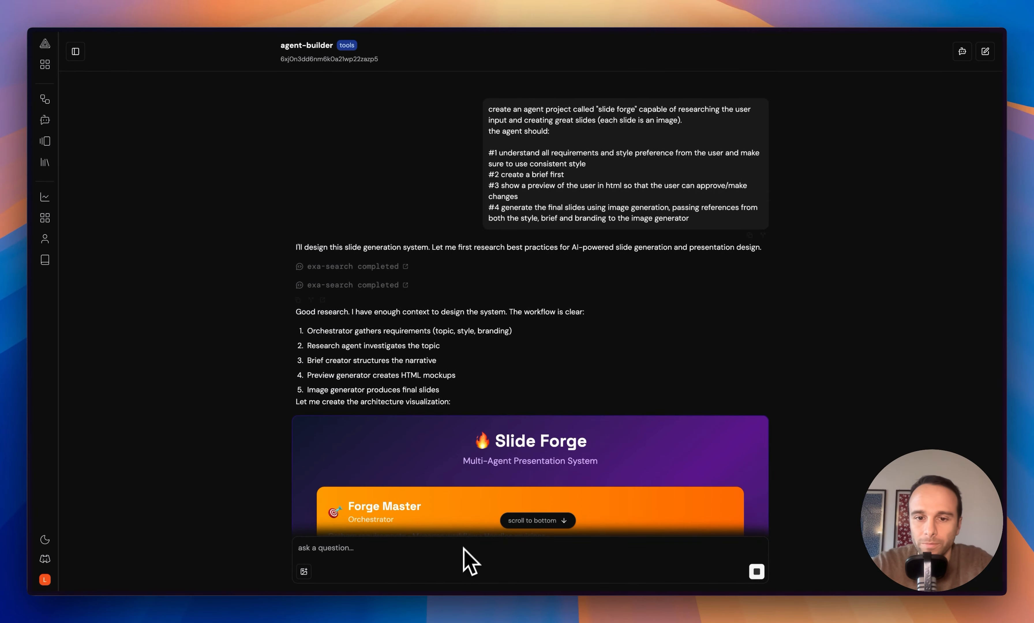
scroll(495, 415, "down", 6)
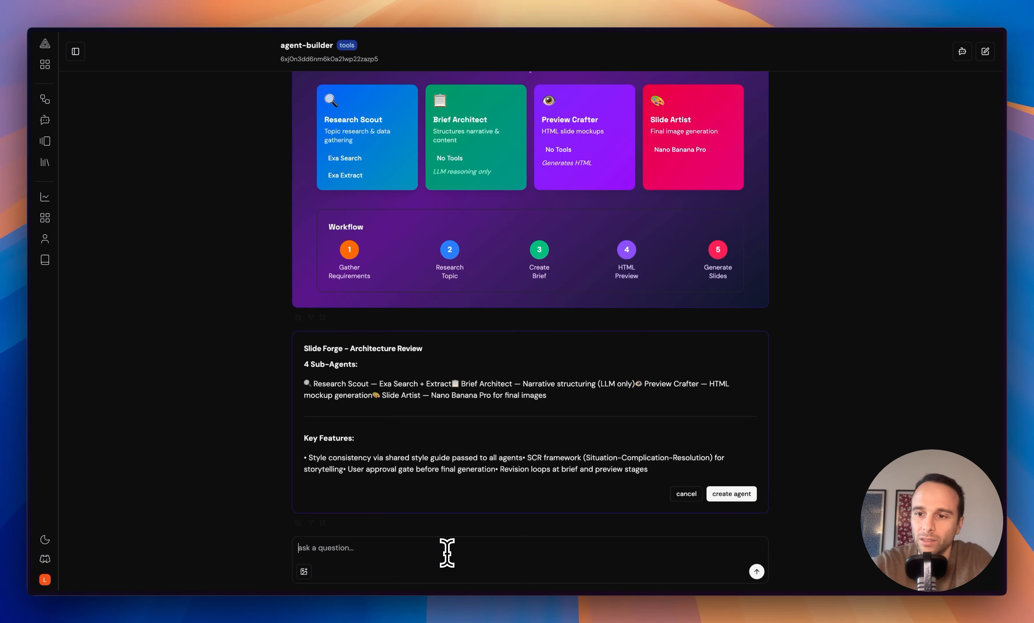
- Scroll to the Updated Architecture card listing five sub-agents, including the Nano Banana Edit Pro Slide Editor
scroll(439, 432, "down", 8)
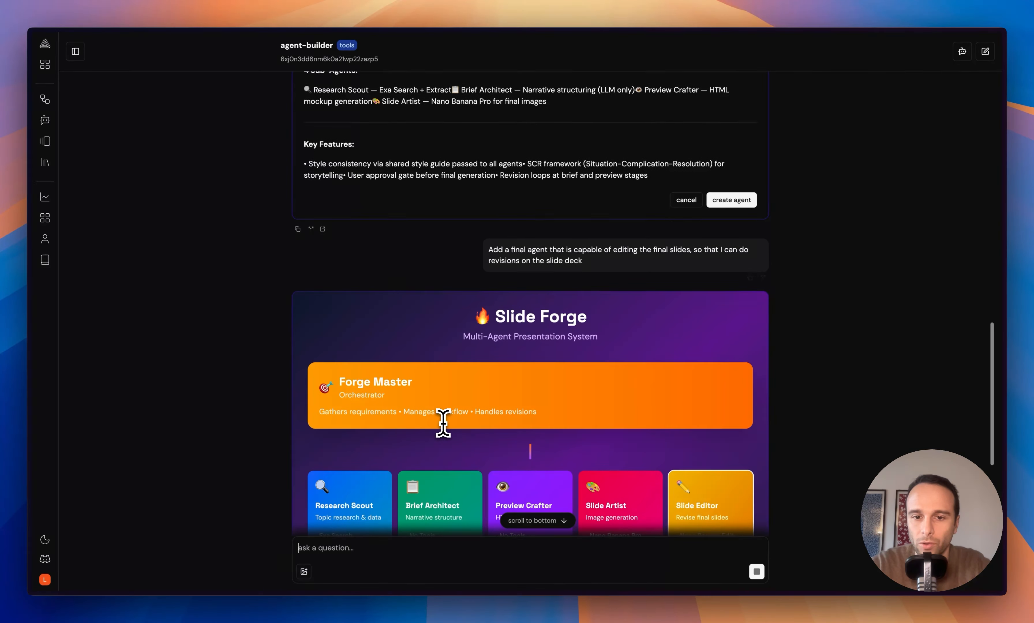
scroll(443, 423, "down", 2)
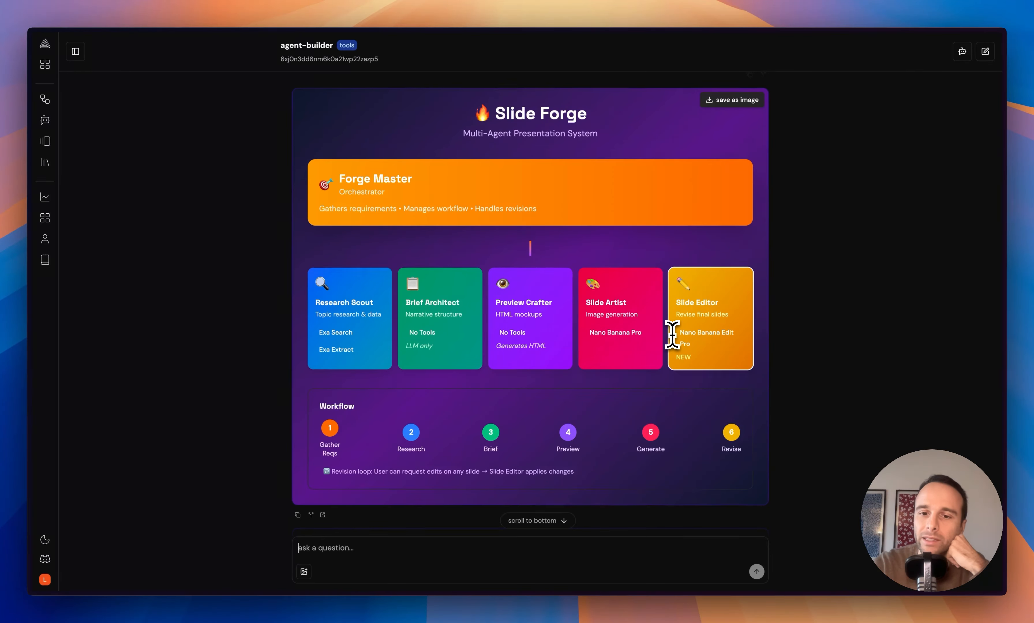
scroll(672, 335, "down", 2)
scroll(672, 334, "down", 5)
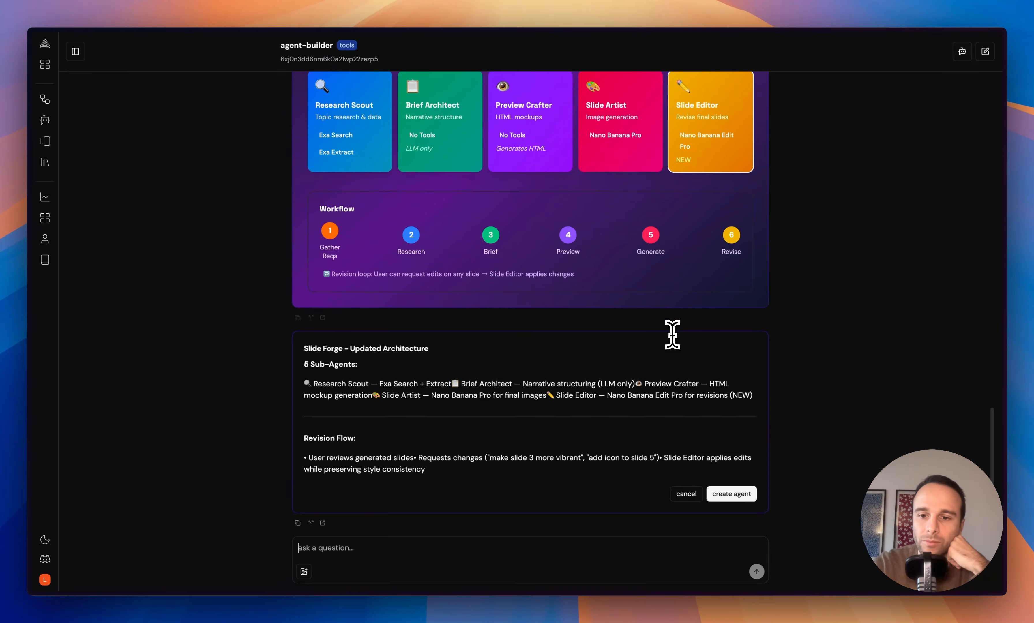
- Approve and create the Slide Forge agent, then open its new chat
left_click(724, 496)
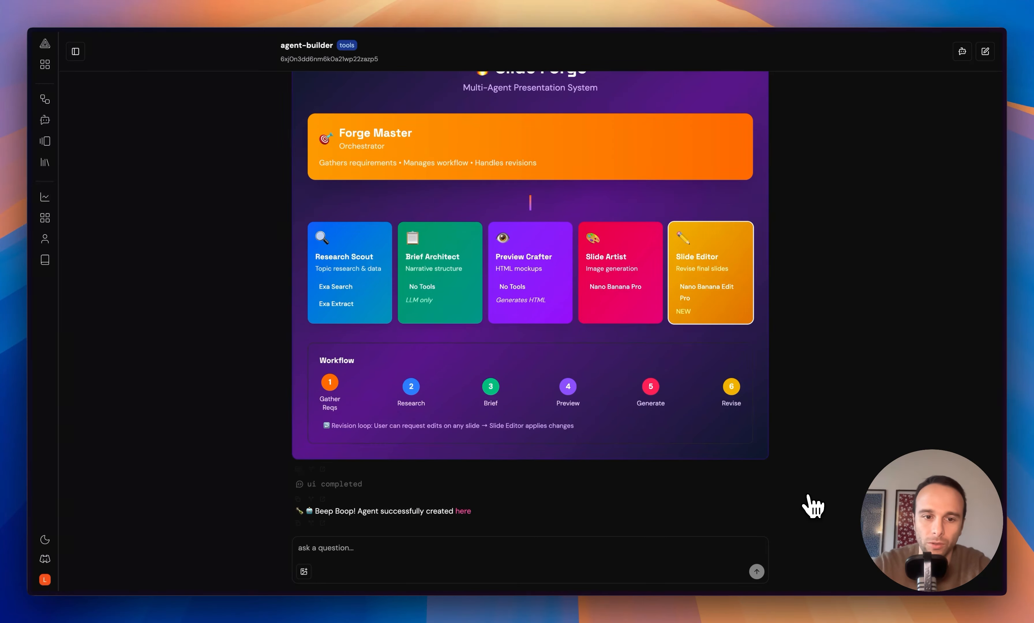
left_click(463, 511)
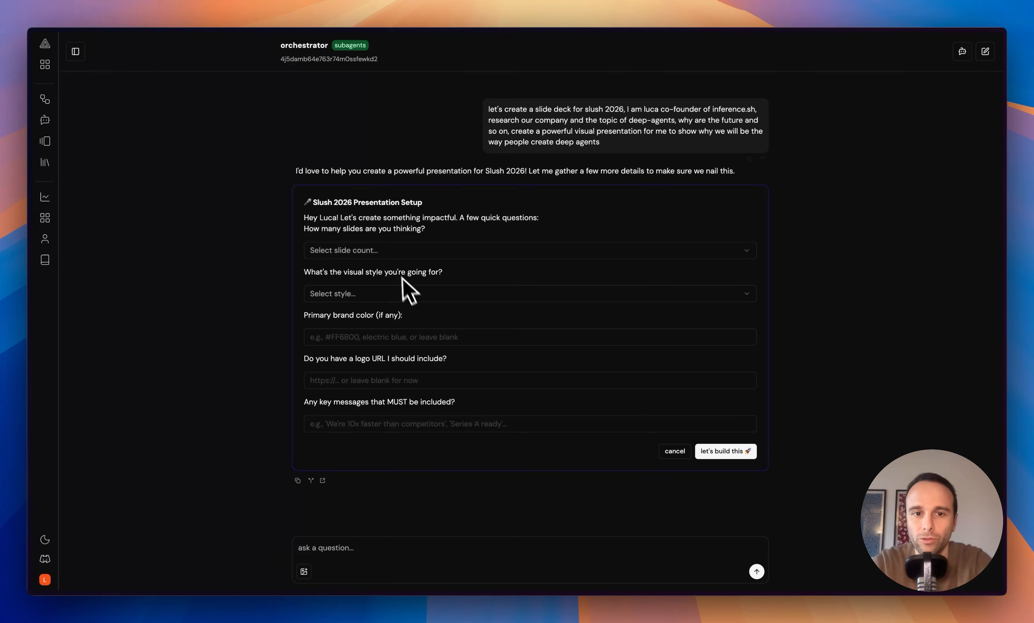
- Set the deck length to Short & punchy (5-7 slides) and the visual style to Futuristic
left_click(388, 251)
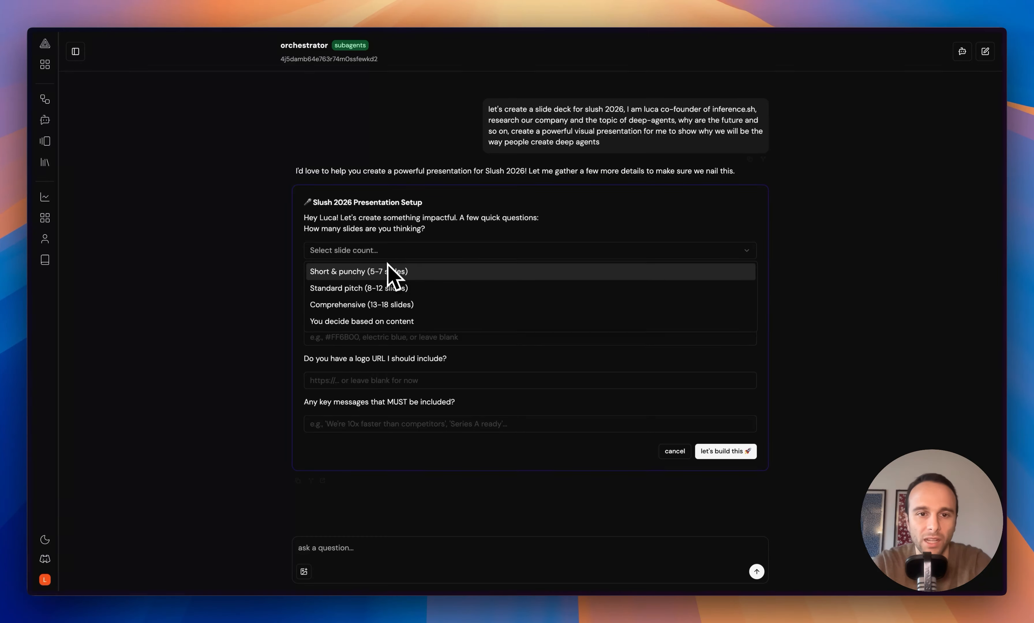
left_click(388, 273)
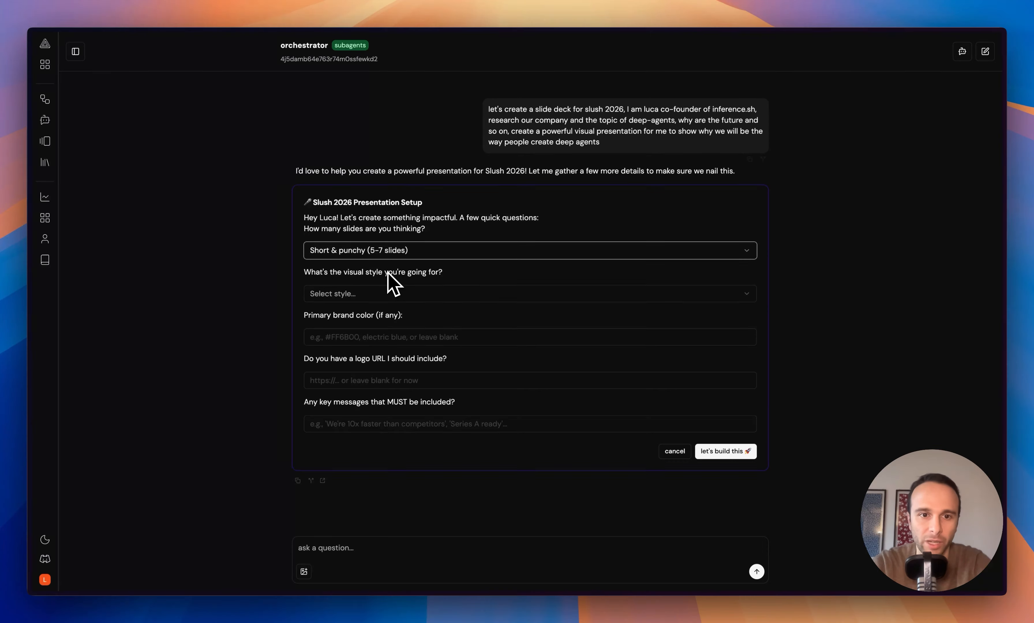
left_click(377, 295)
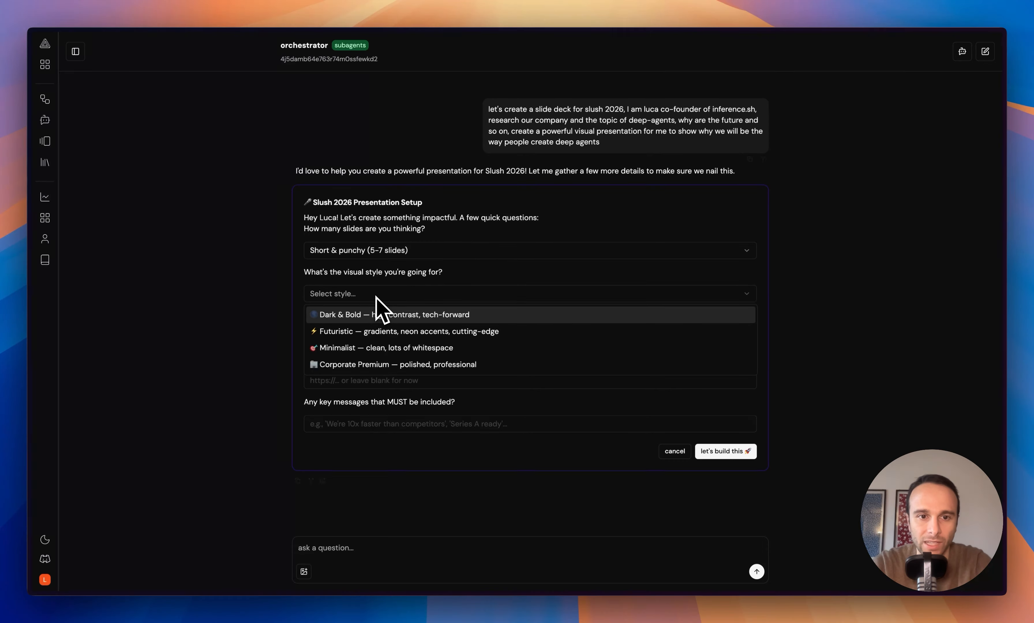
left_click(368, 332)
- Have the deck take brand colours and logo from the inference website, with the key message 'best place to generate deep agents with no code'
left_click(367, 336)
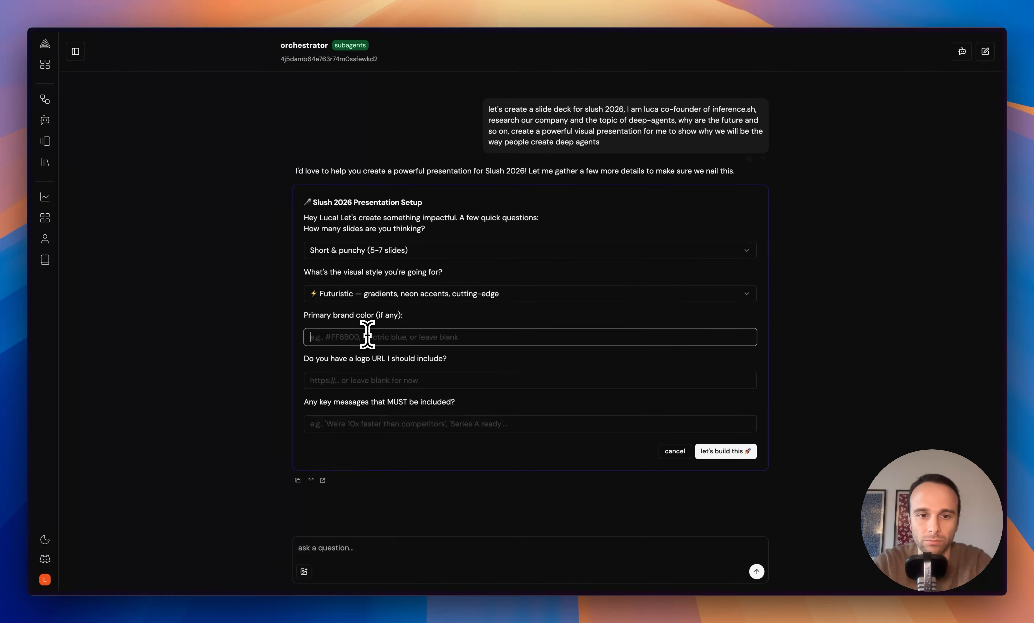
type("get the ")
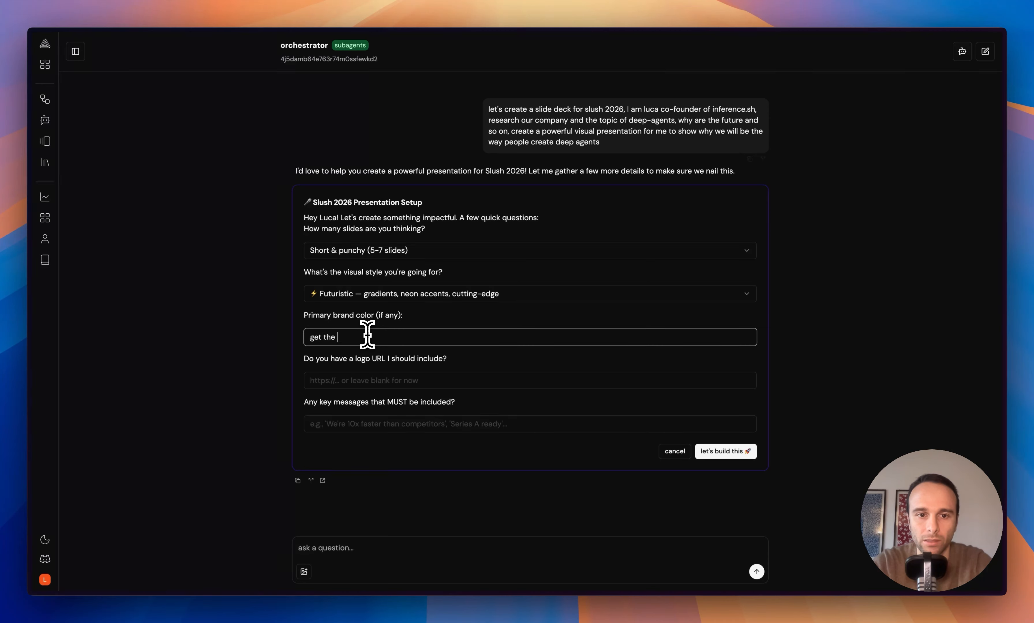
type("colors from our web")
type("site inference.sh")
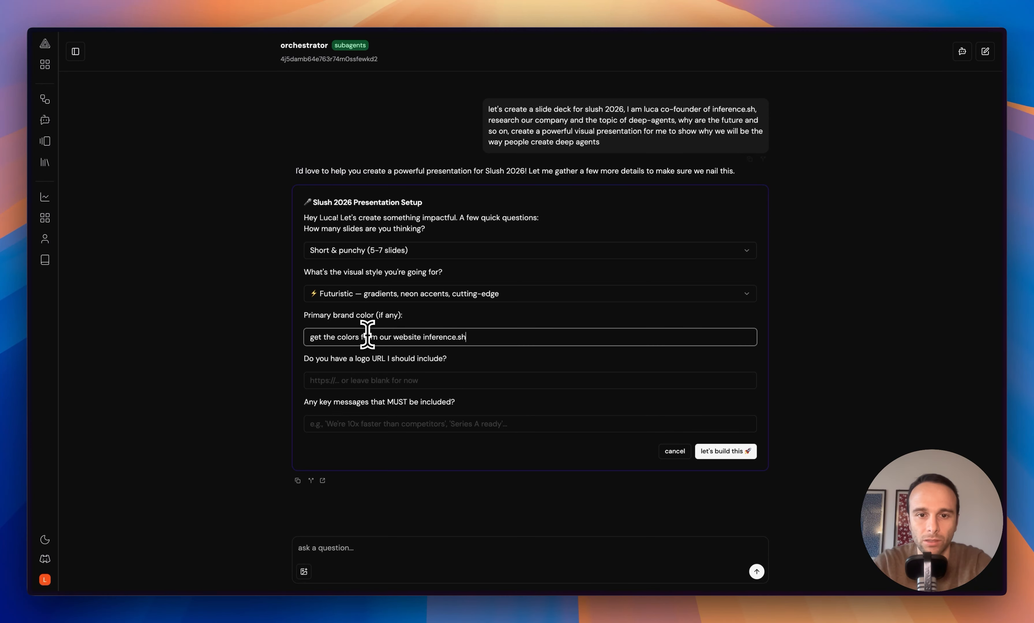
key("Tab")
type("f")
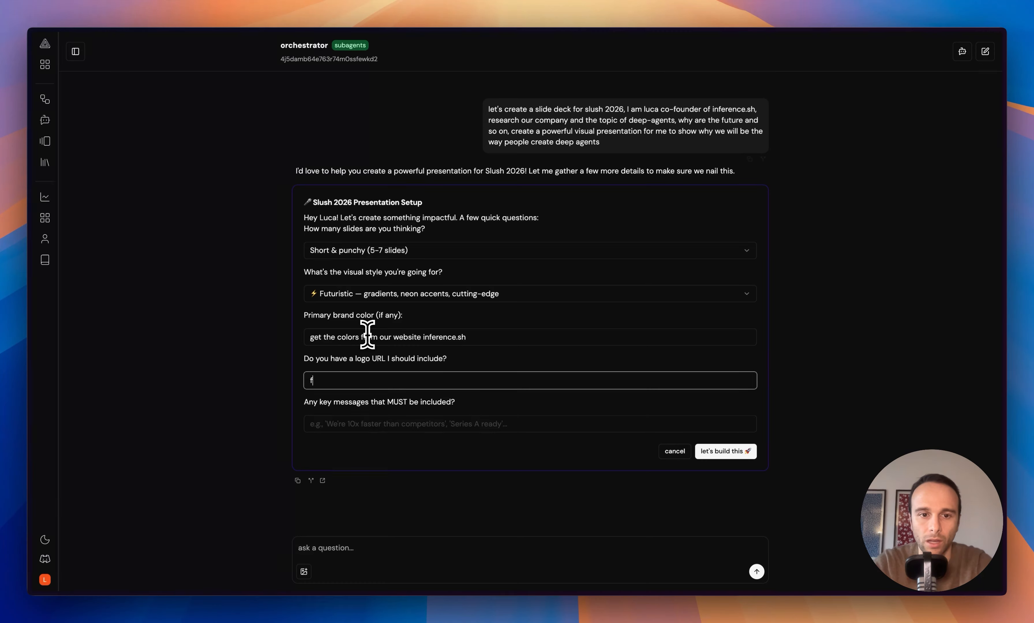
type("ind th e")
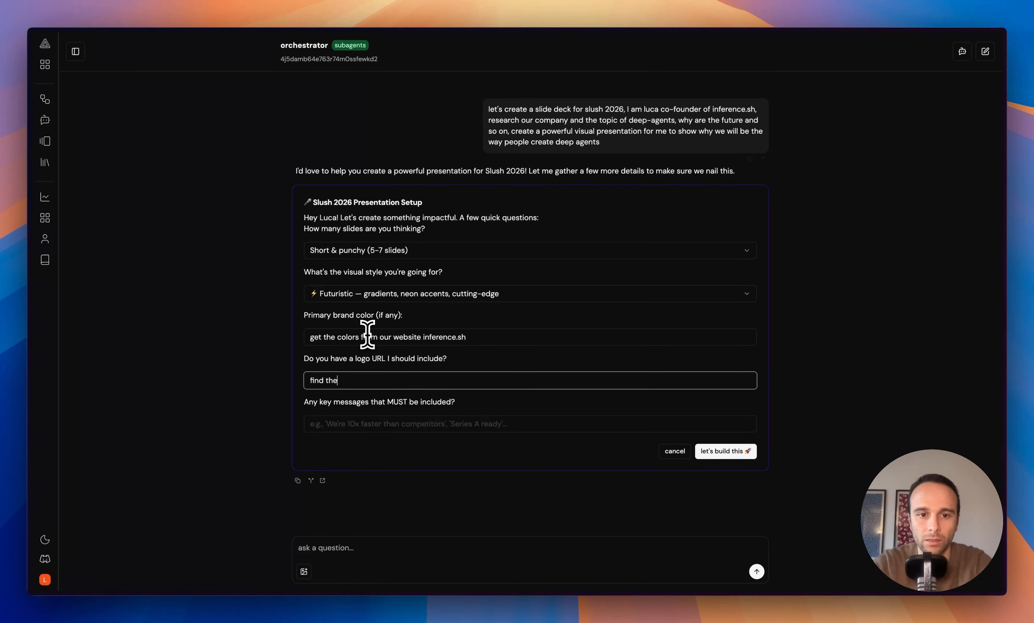
type(" logo on our w")
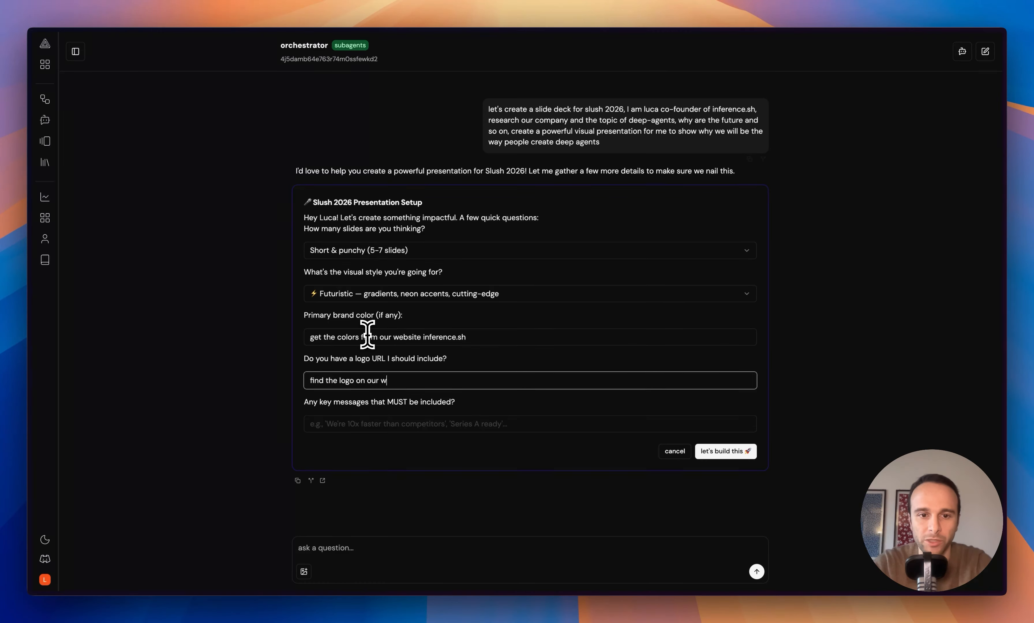
type("ebsite")
key("Tab")
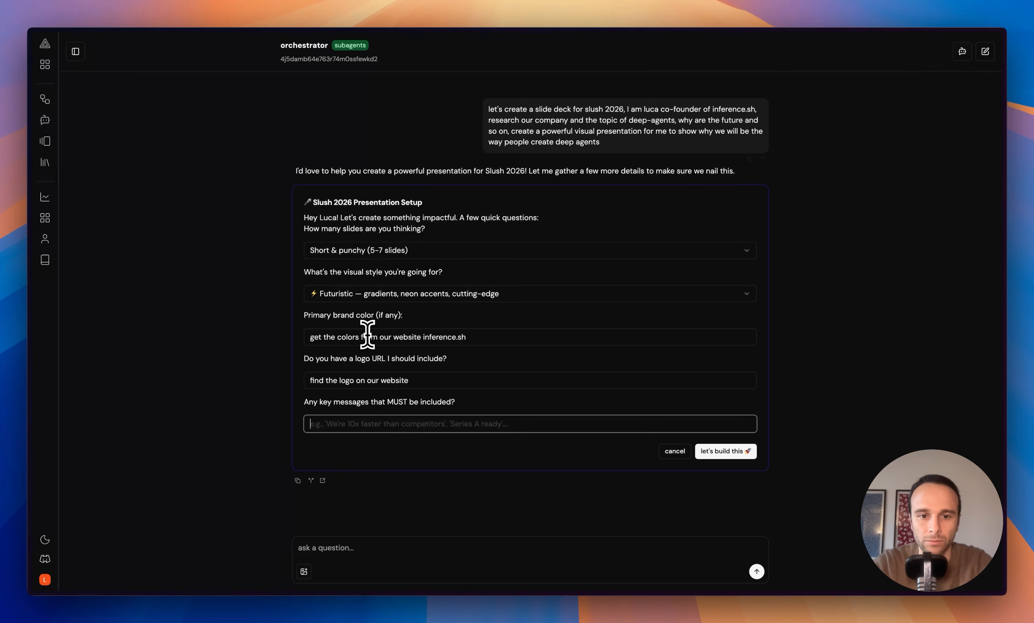
type("we will be th")
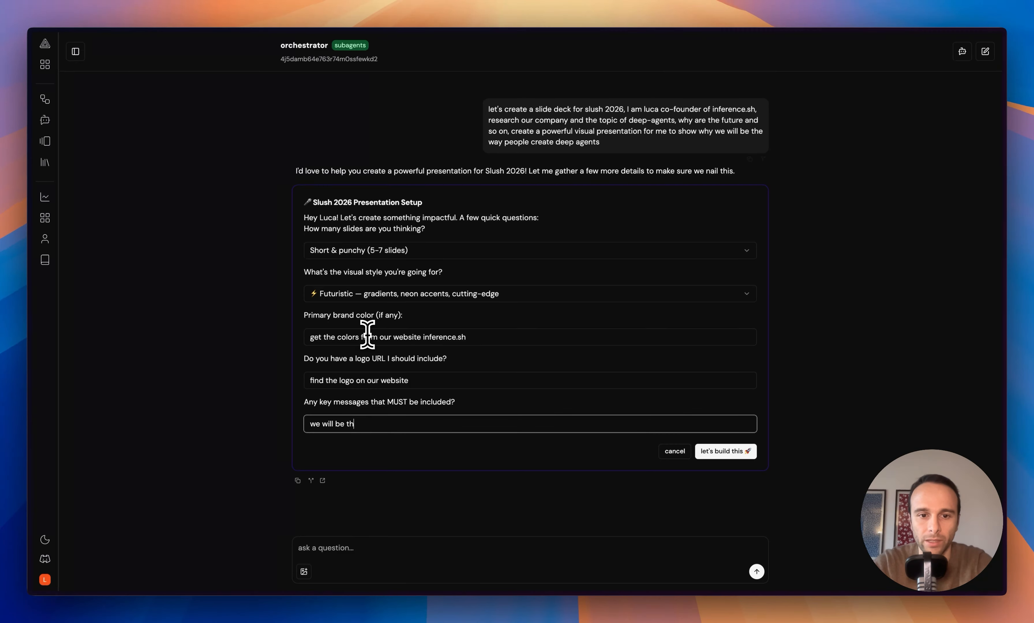
type("e best pl")
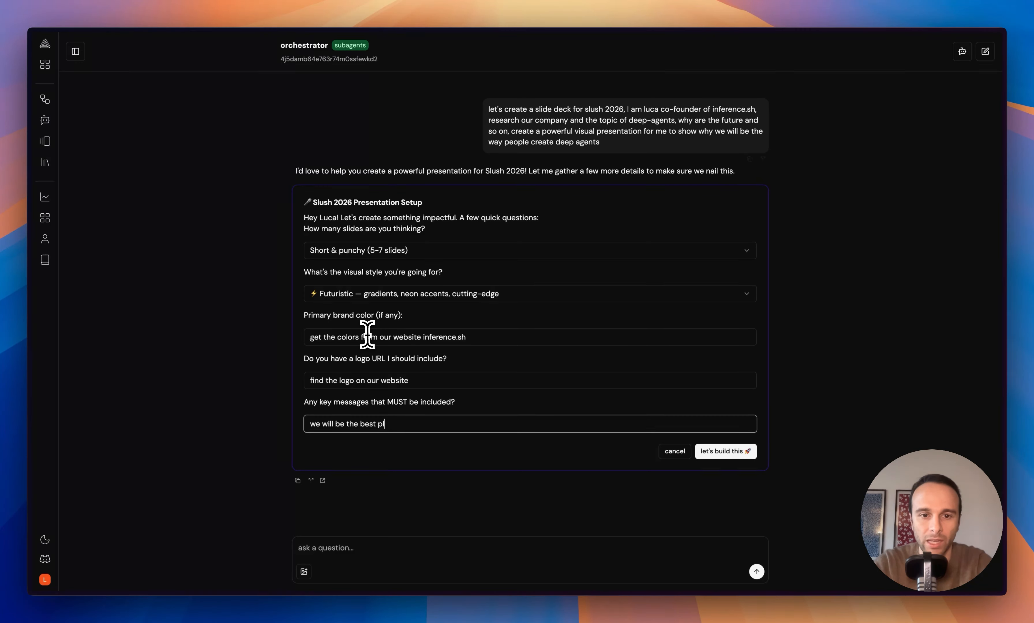
type("ace to generate d")
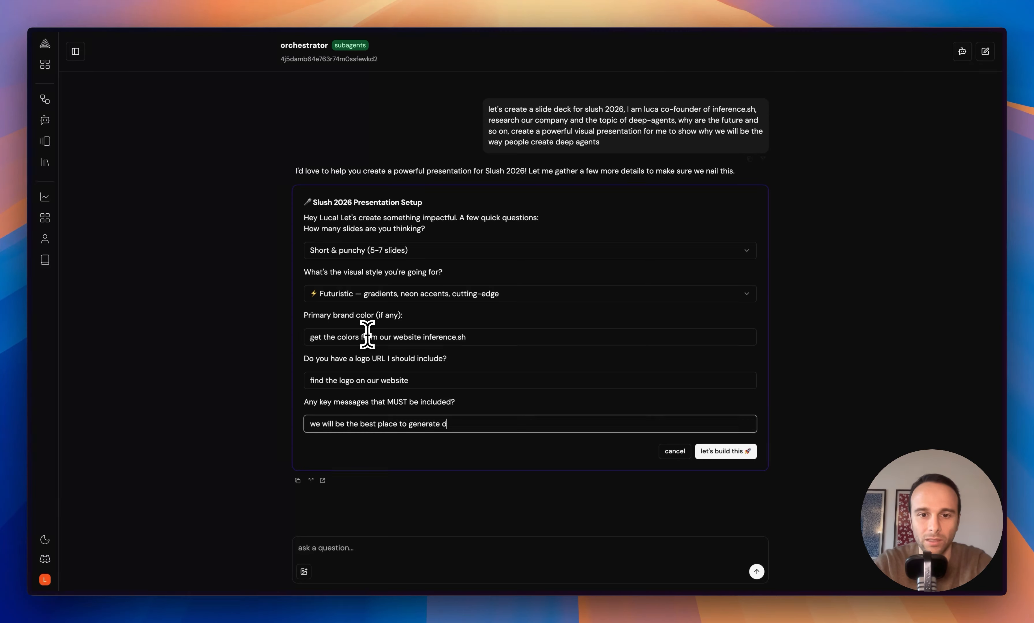
type("eep agents ")
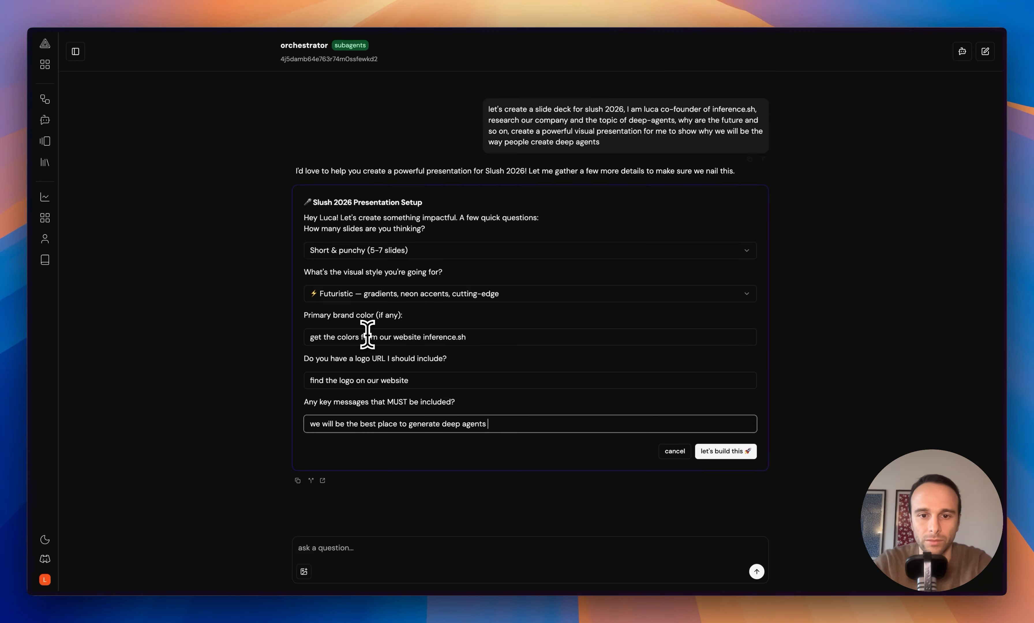
type("with no code")
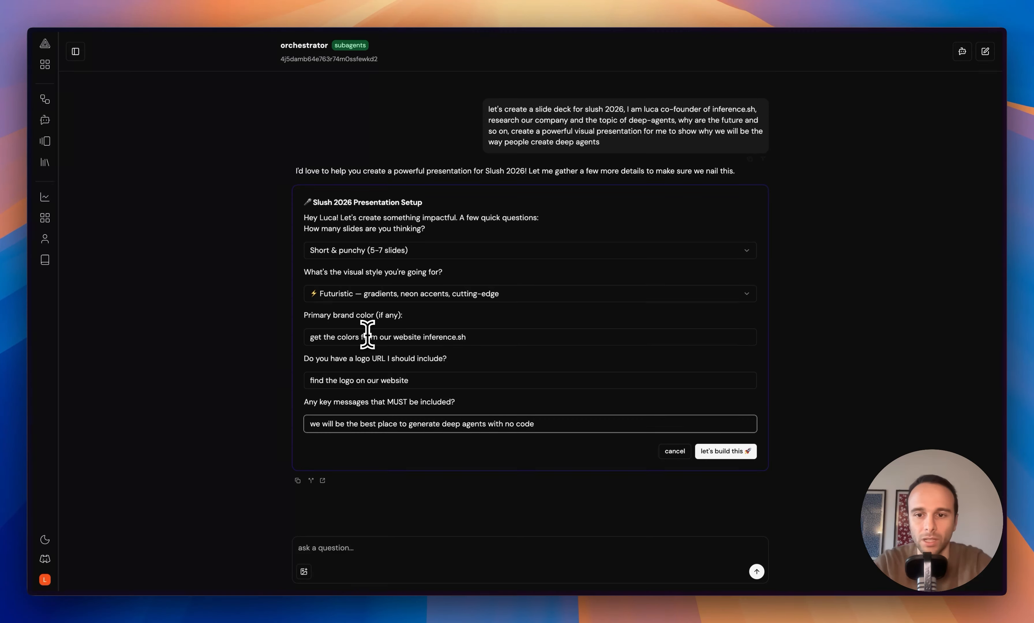
- Submit the presentation setup with 'let's build this'
left_click(721, 457)
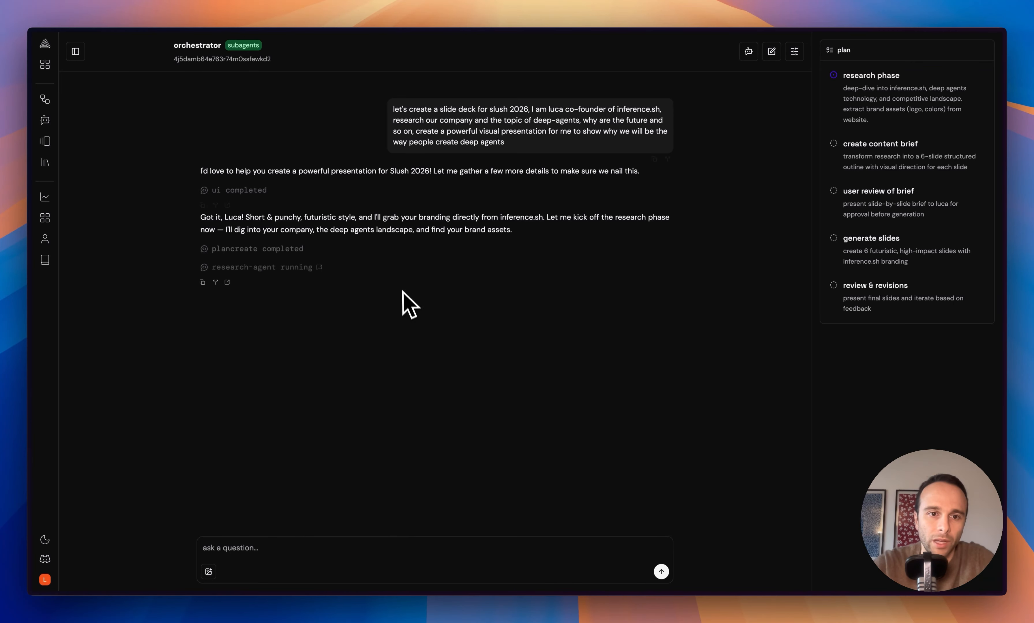
- Review the research-agent's thread, then go back to the orchestrator conversation
left_click(320, 269)
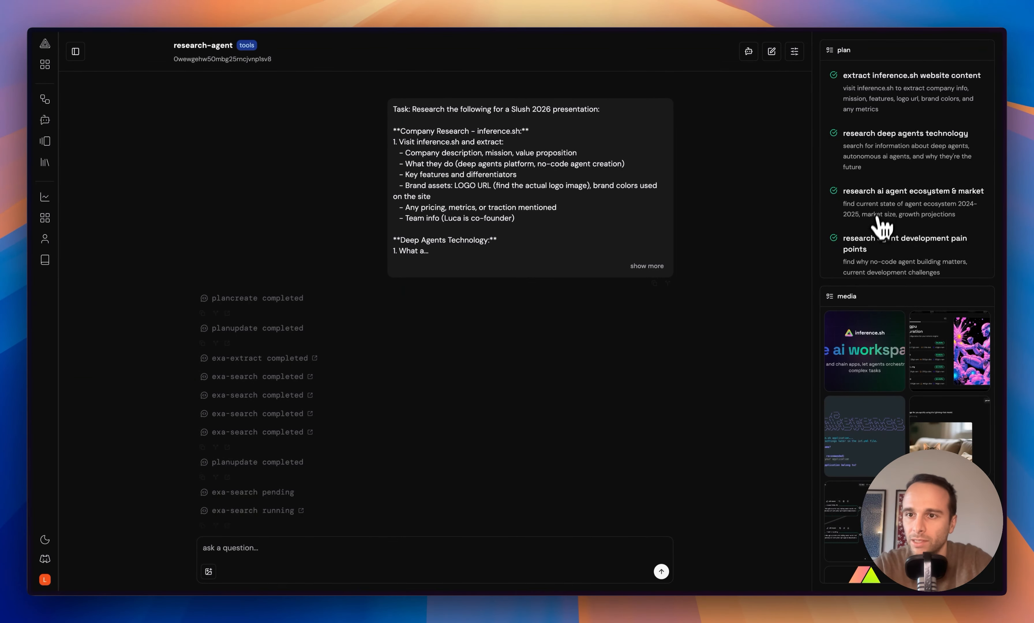
scroll(796, 258, "down", 2)
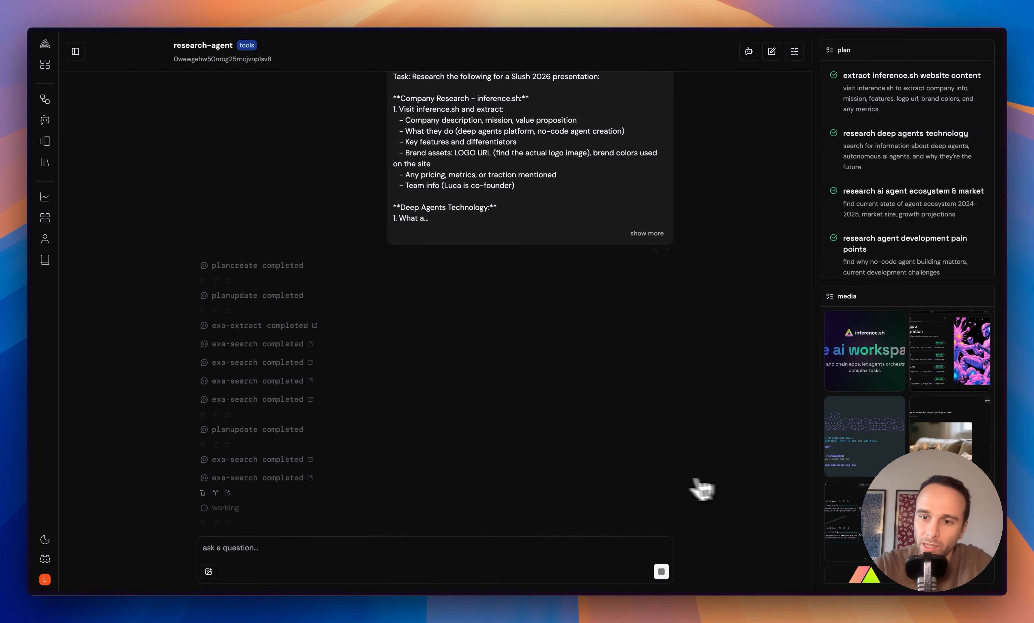
scroll(574, 383, "up", 1)
scroll(574, 383, "up", 1)
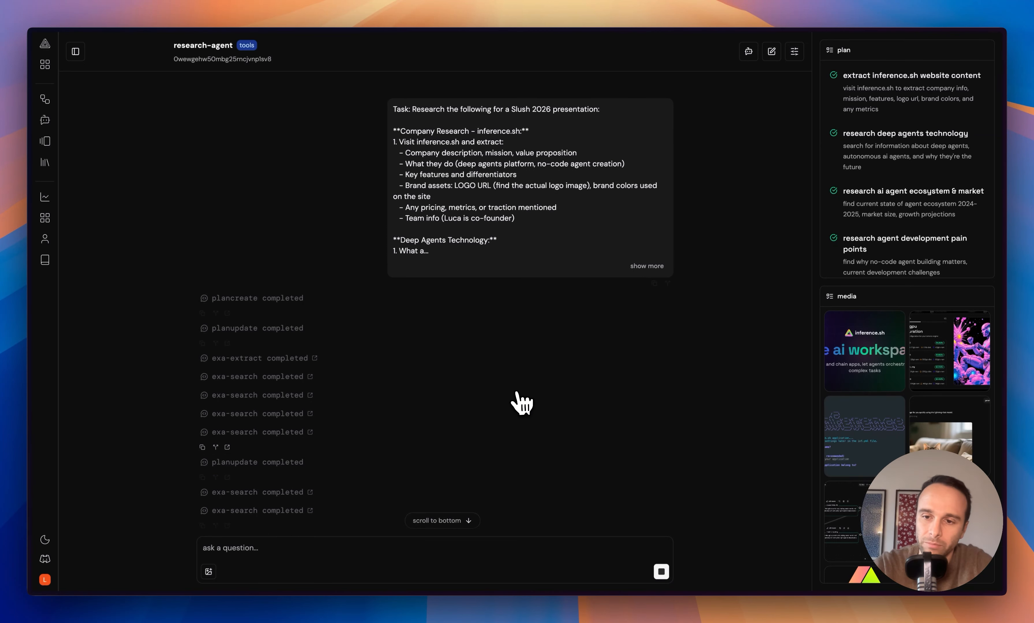
scroll(514, 399, "down", 3)
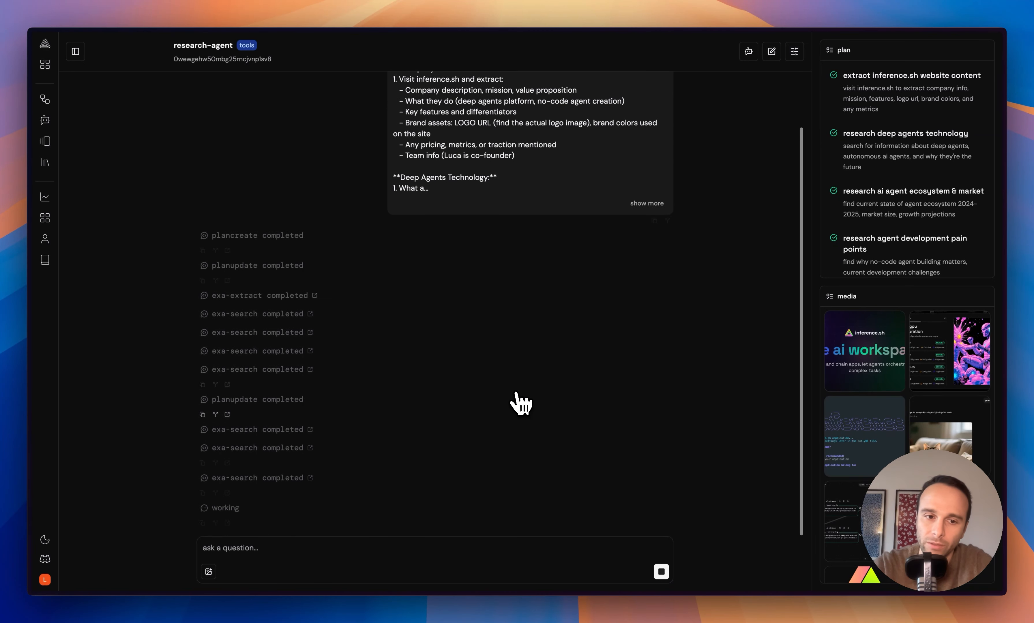
left_click(487, 429)
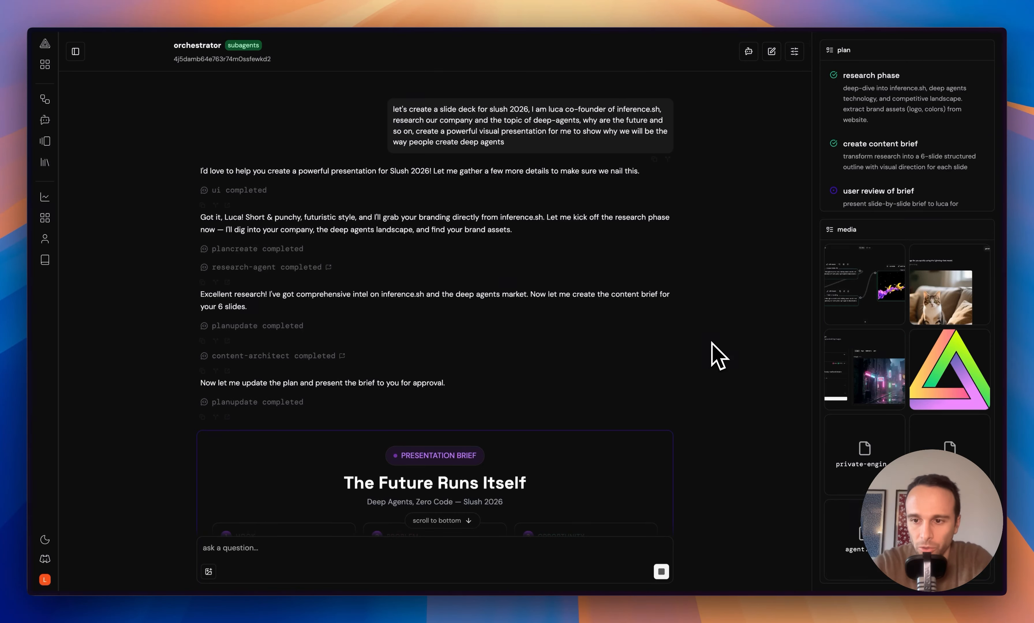
- Read the 'The Future Runs Itself' brief and narrative arc down to the 'Ready to Generate?' card
scroll(719, 356, "down", 6)
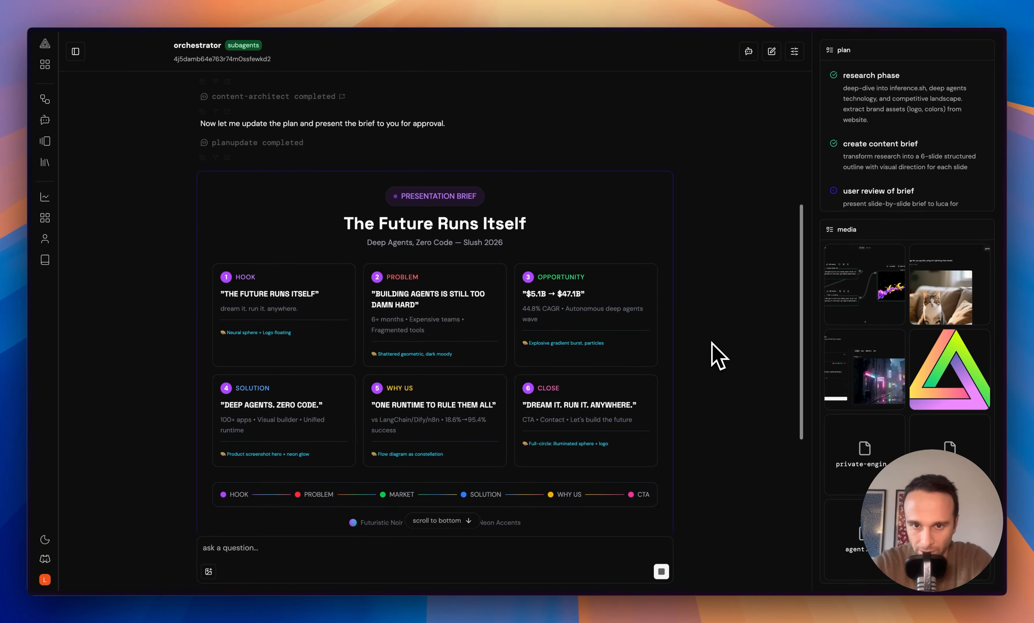
scroll(718, 356, "down", 2)
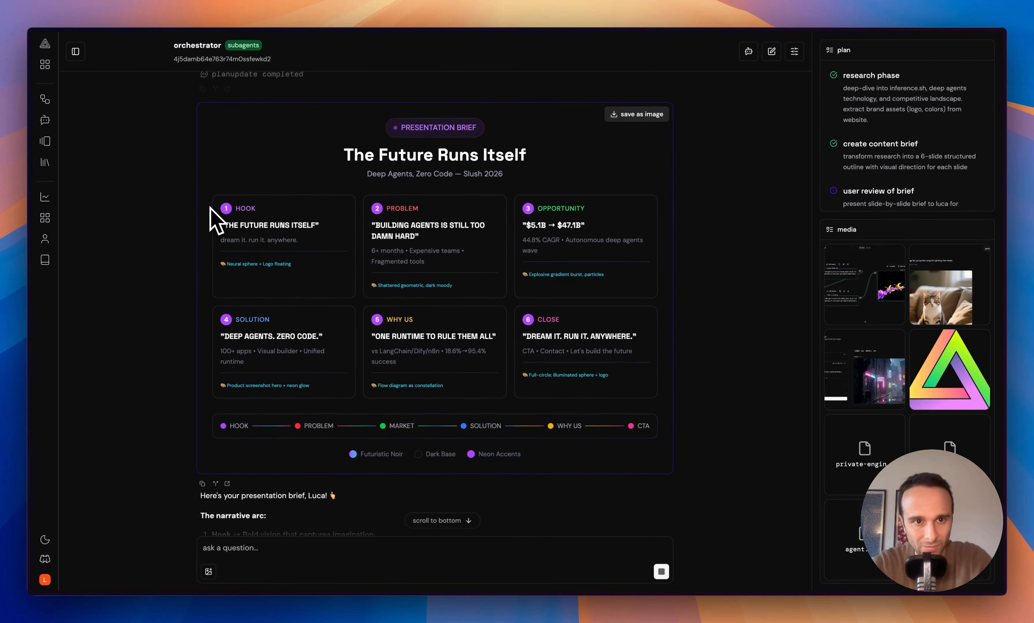
scroll(313, 218, "down", 1)
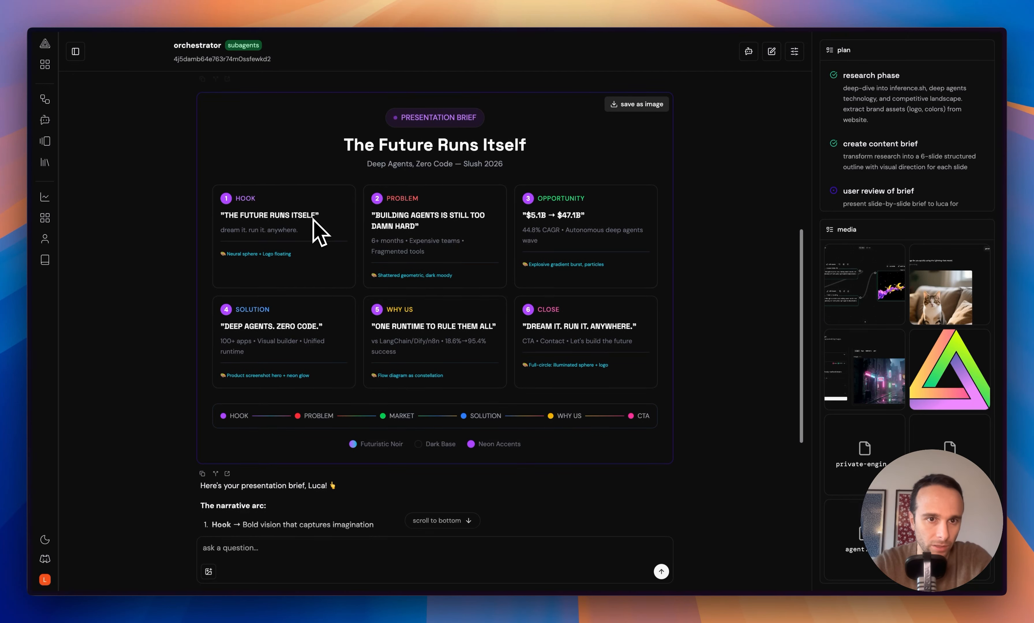
scroll(463, 247, "down", 1)
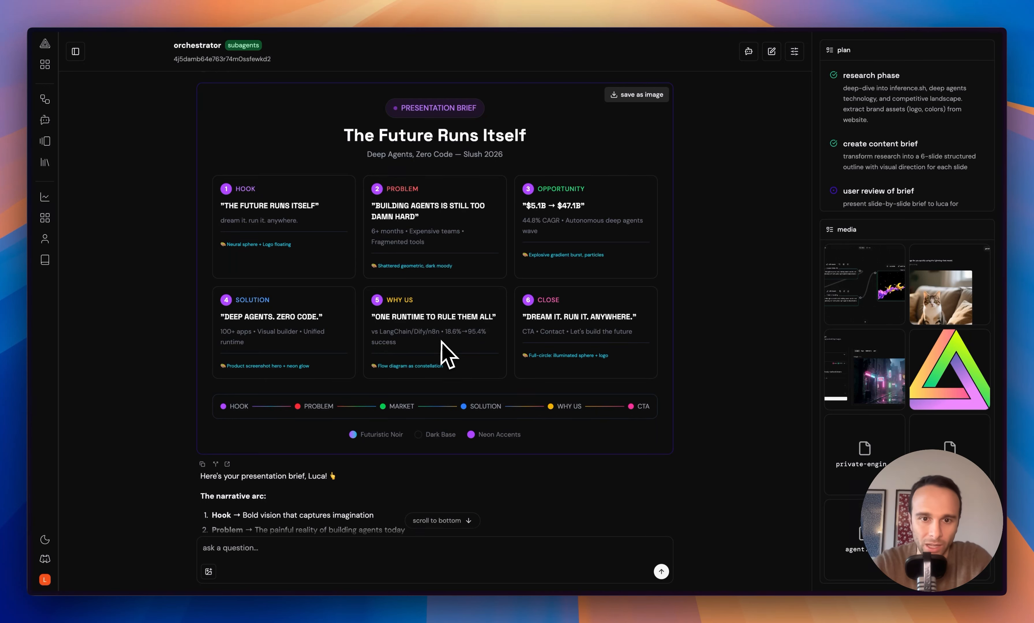
scroll(448, 354, "down", 2)
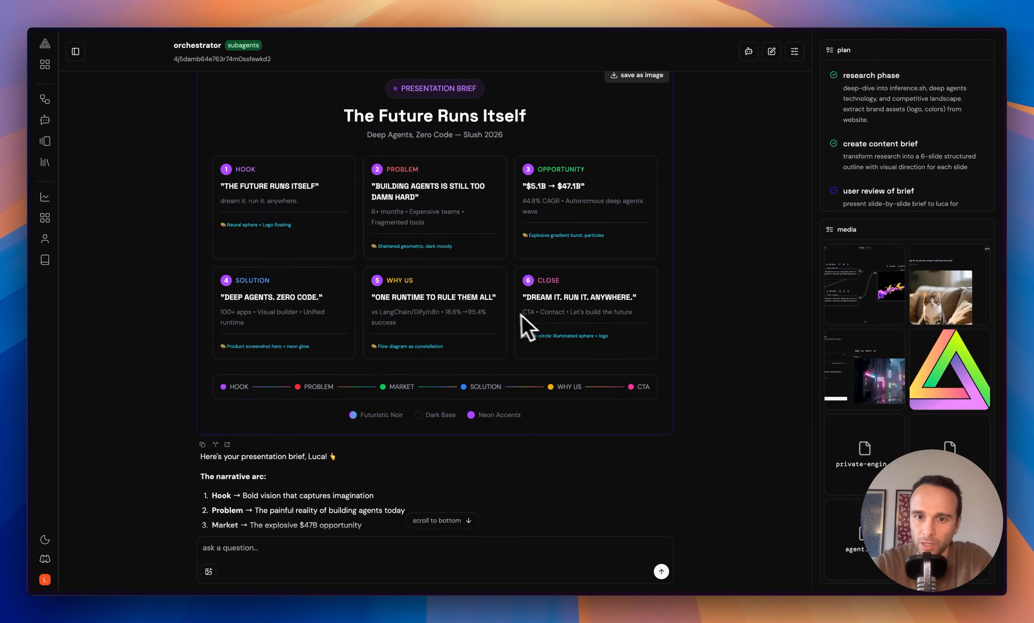
scroll(595, 335, "down", 4)
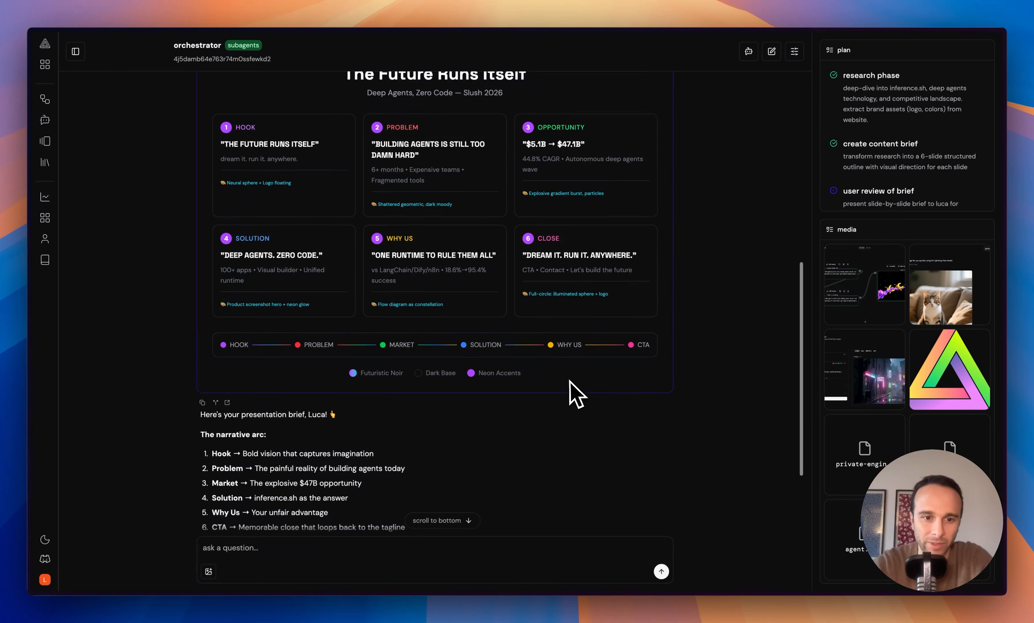
scroll(576, 393, "down", 10)
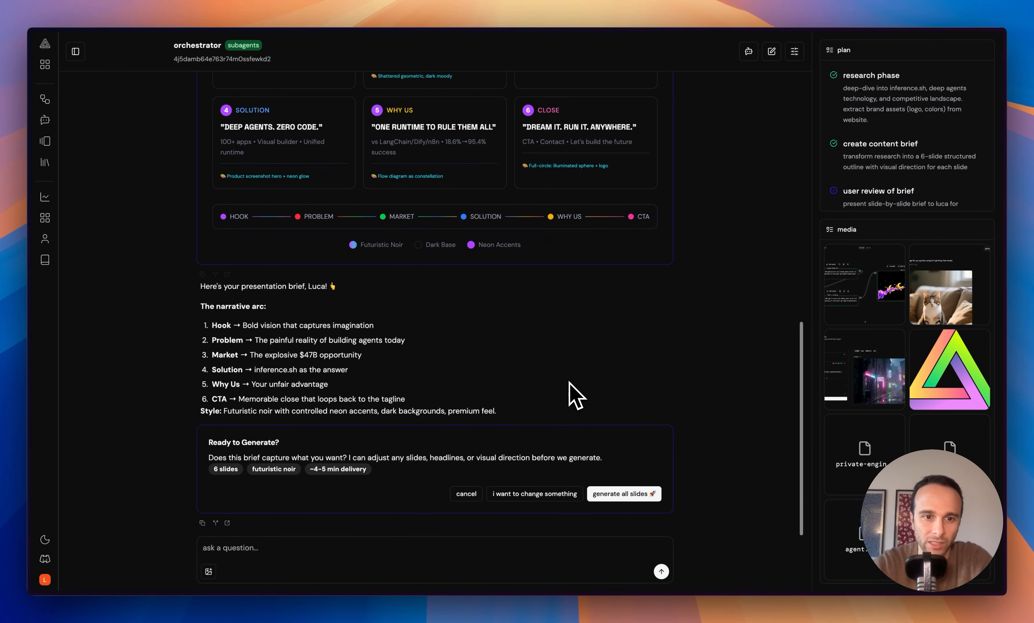
- Generate all six slides and look through the finished slides 1–6
left_click(617, 495)
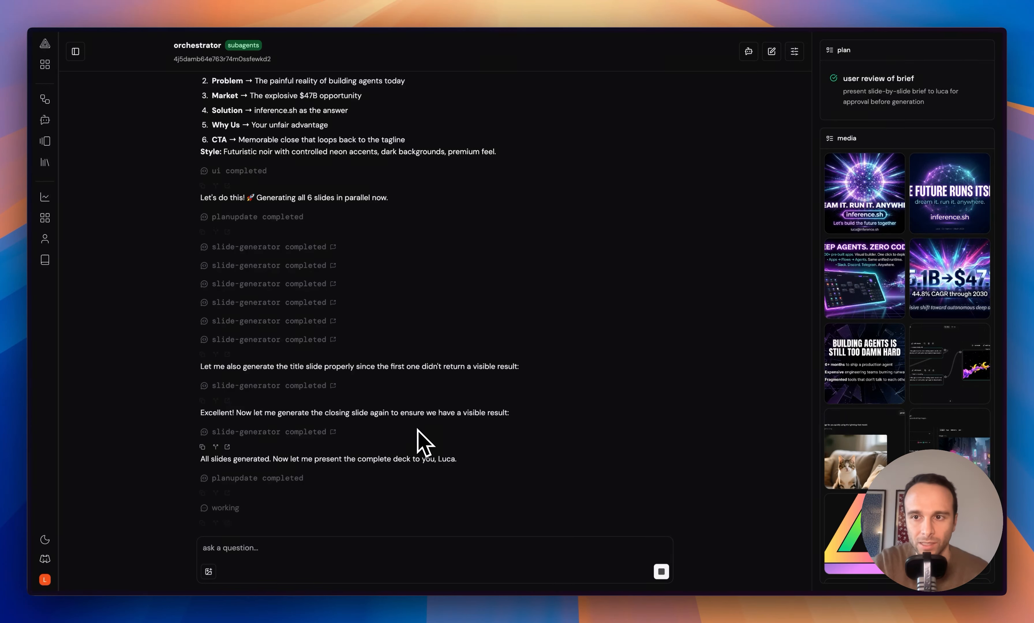
scroll(414, 387, "down", 8)
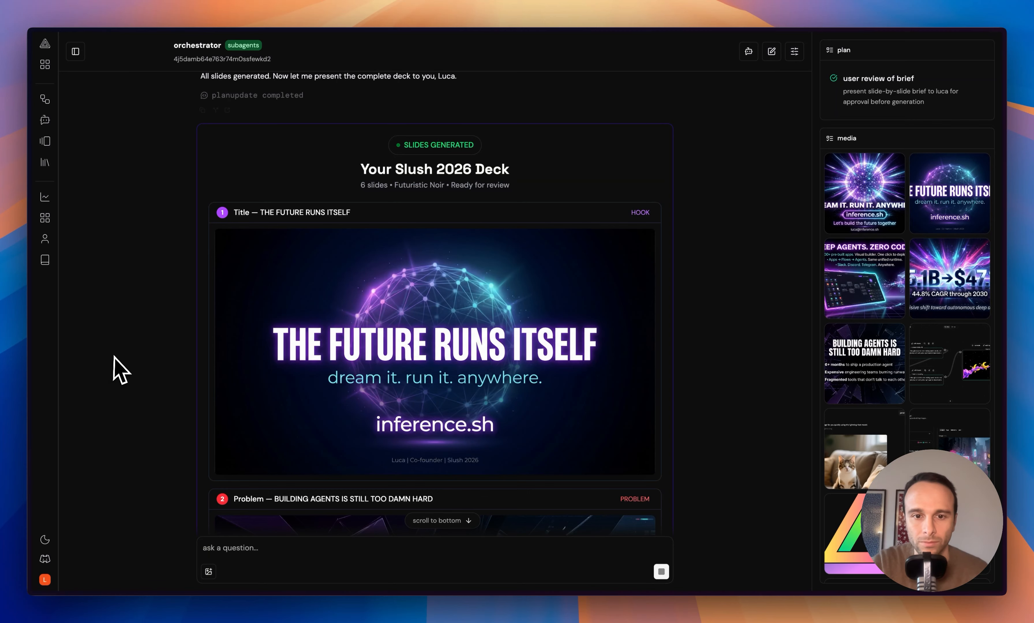
scroll(114, 356, "down", 1)
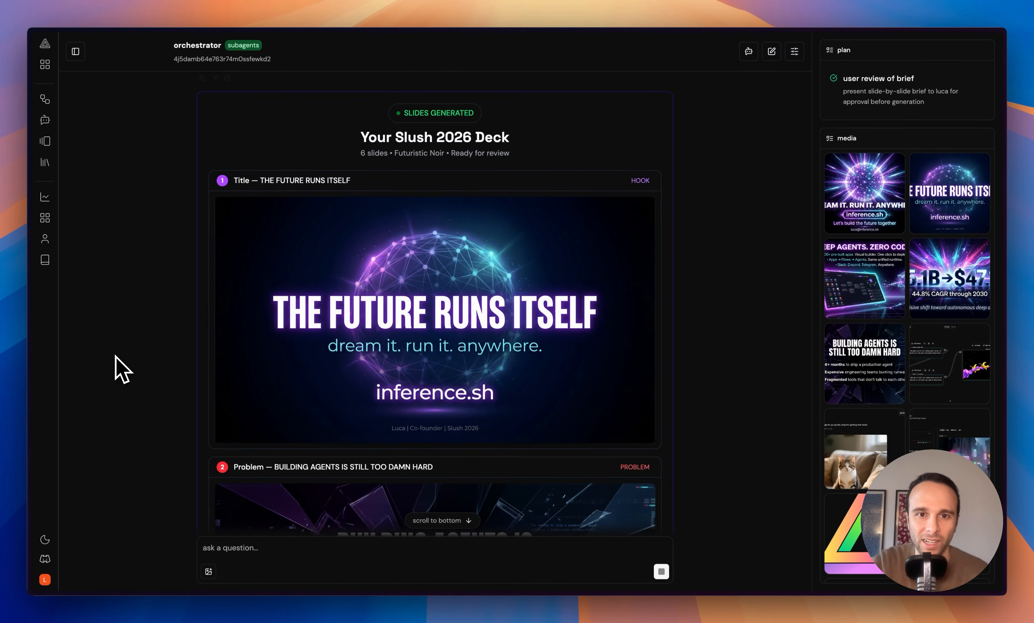
scroll(116, 356, "down", 6)
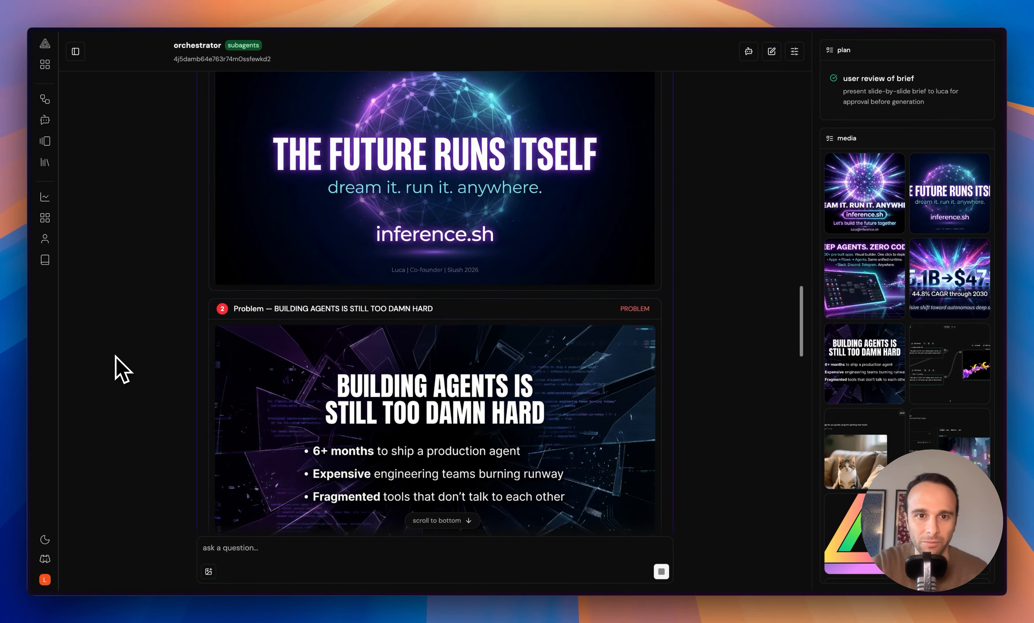
scroll(119, 370, "down", 4)
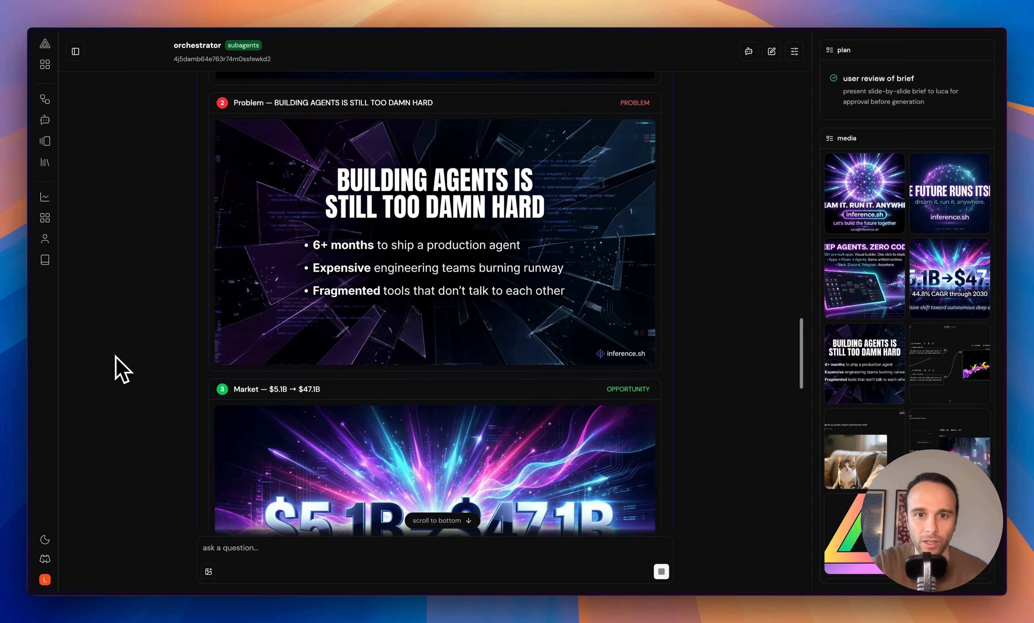
scroll(124, 391, "down", 6)
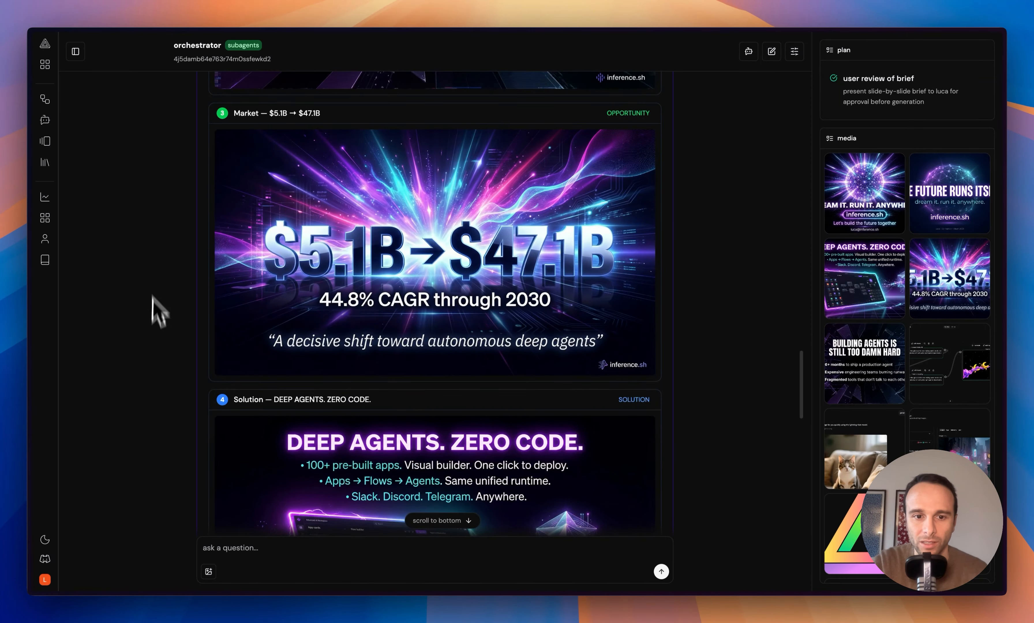
scroll(302, 268, "down", 9)
scroll(314, 270, "up", 2)
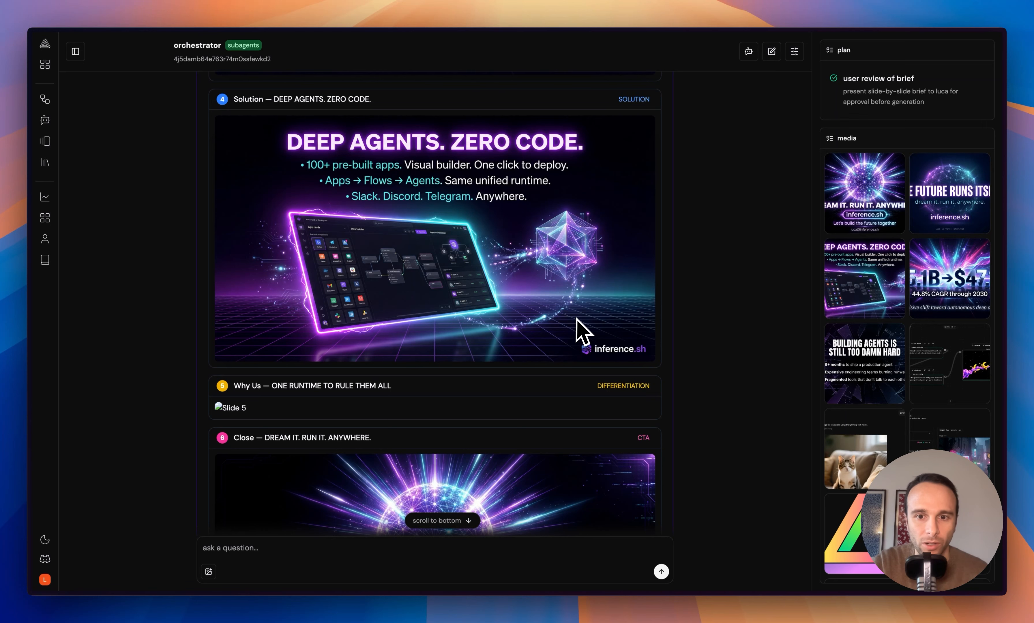
scroll(576, 319, "down", 8)
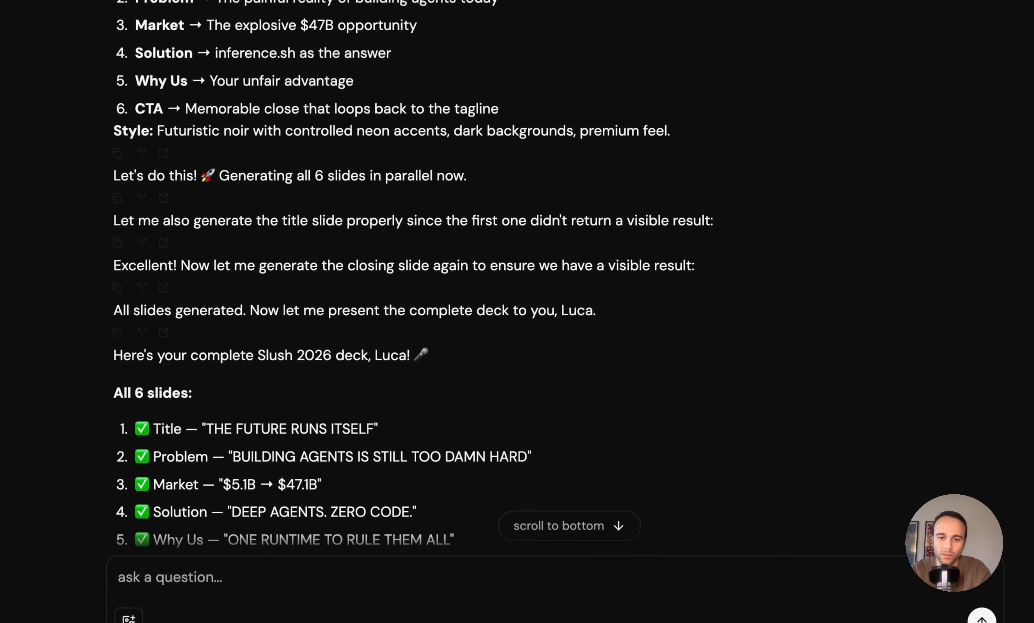
- Attach the triangle logo image and request it on the final slide 'DREAM IT. RUN IT. ANYWHERE.'
mouse_move(789, 617)
left_mouse_down()
mouse_move(782, 601)
mouse_move(785, 612)
left_mouse_up()
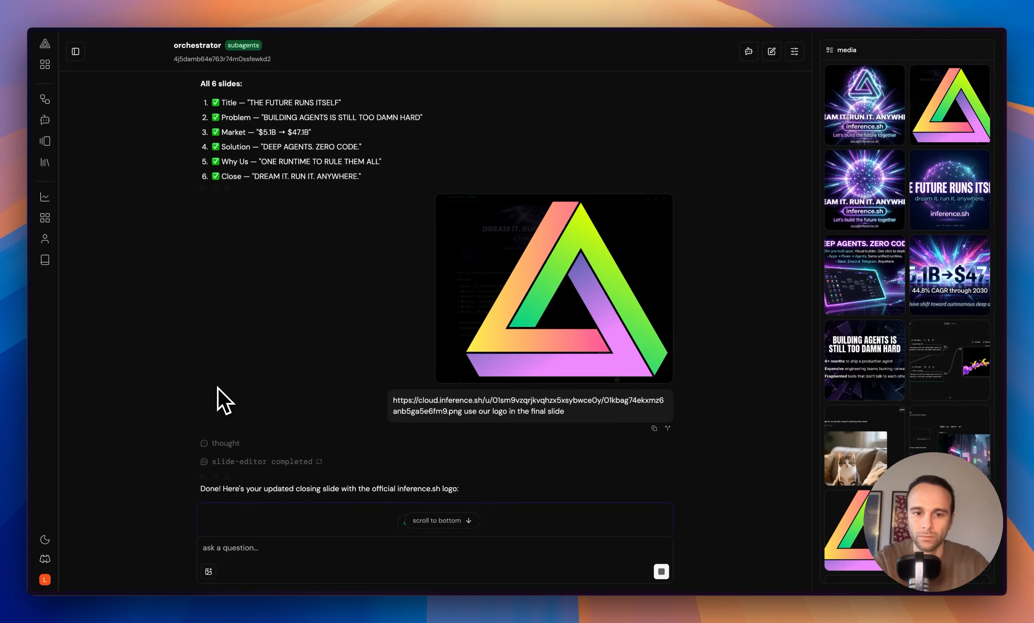
scroll(219, 396, "down", 10)
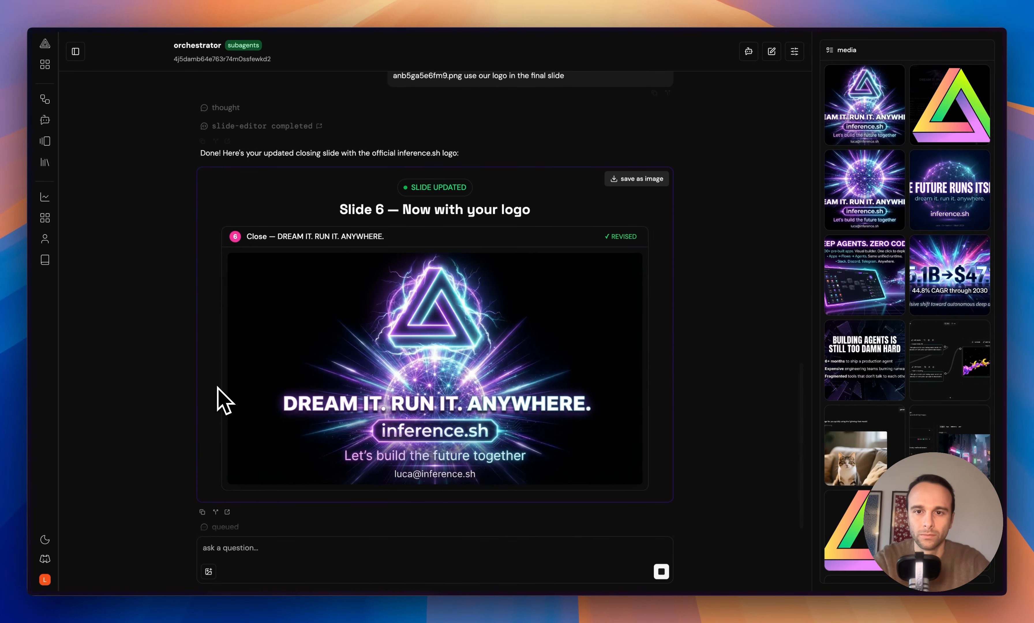